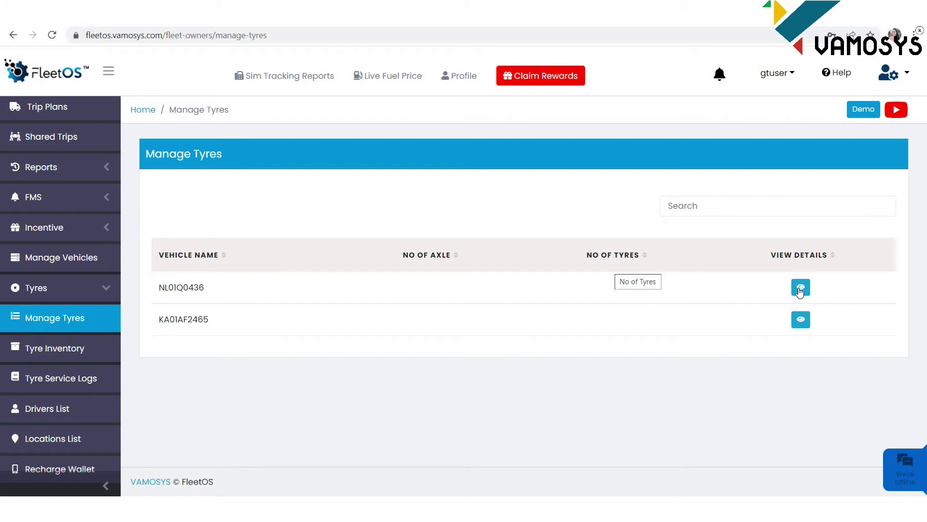
View the tyre details of both vehicles listed under Manage Tyres, closing each details window after reading it
click(801, 288)
click(789, 76)
click(800, 320)
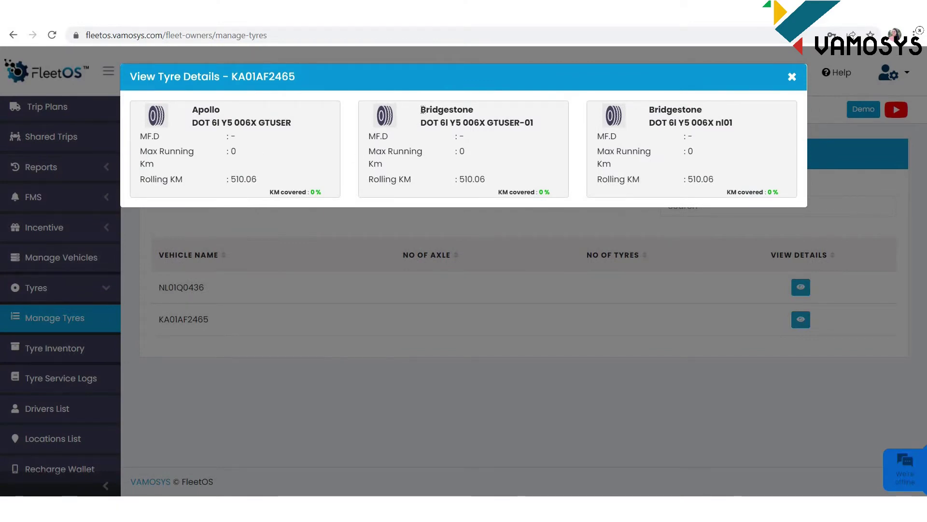
drag(418, 110, 491, 115)
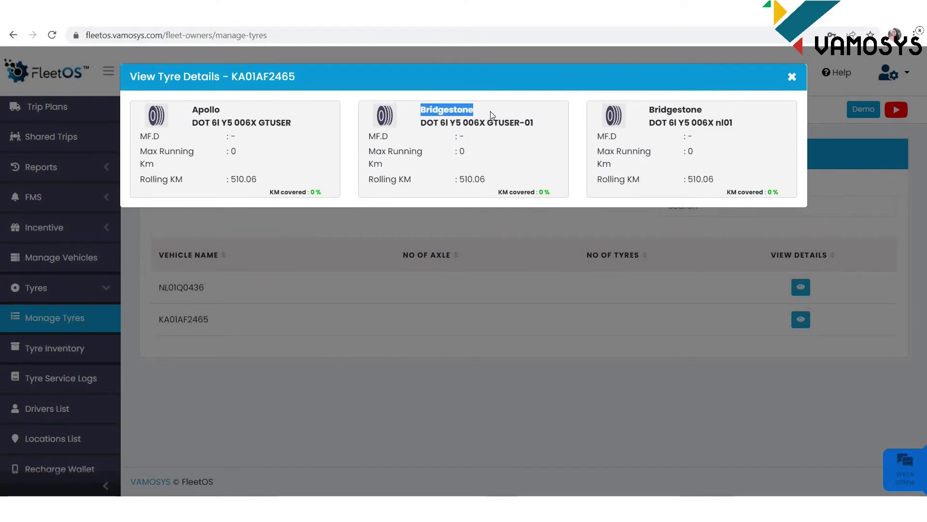
click(486, 164)
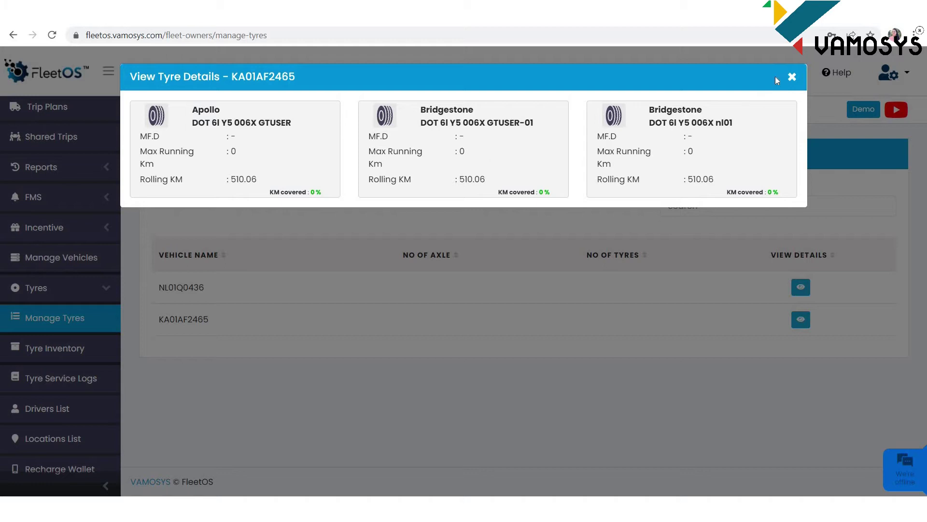
click(790, 78)
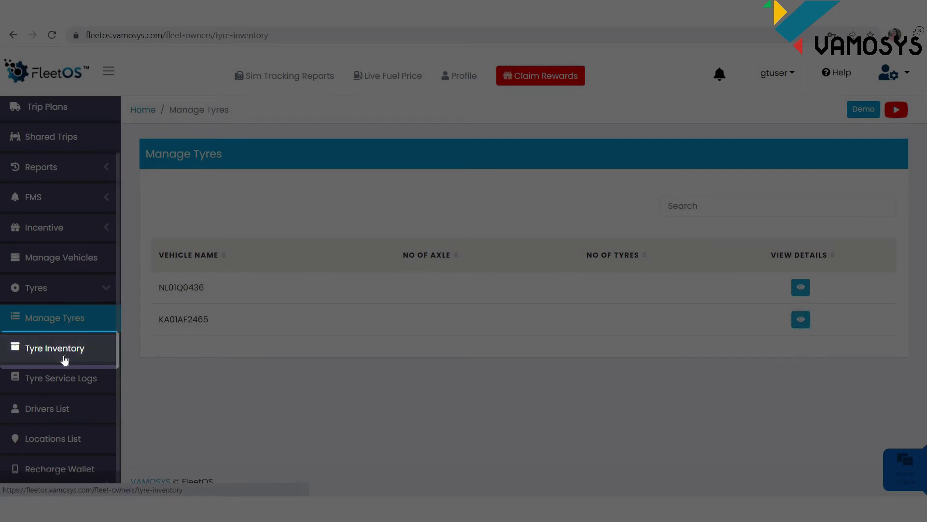
Open the Tyre Inventory and review the unassigned tyres as well as the assigned tyres list
click(64, 357)
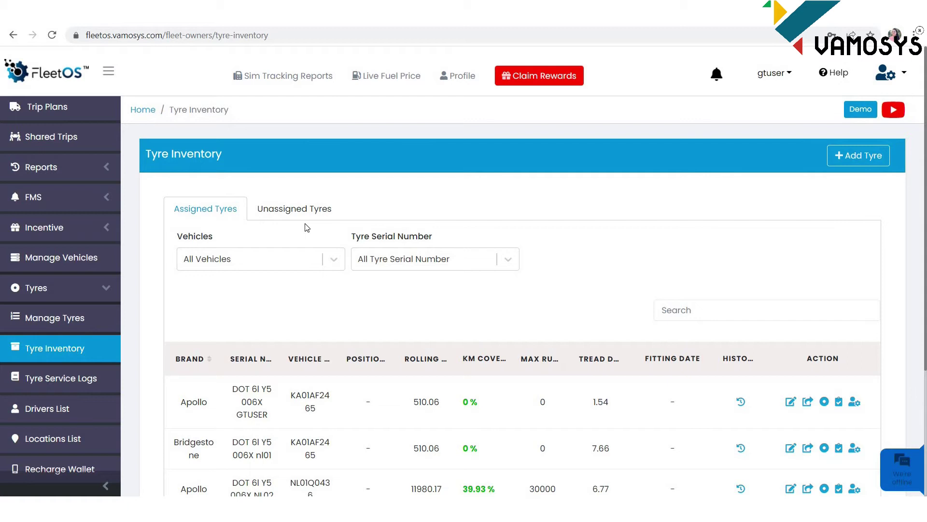
click(270, 211)
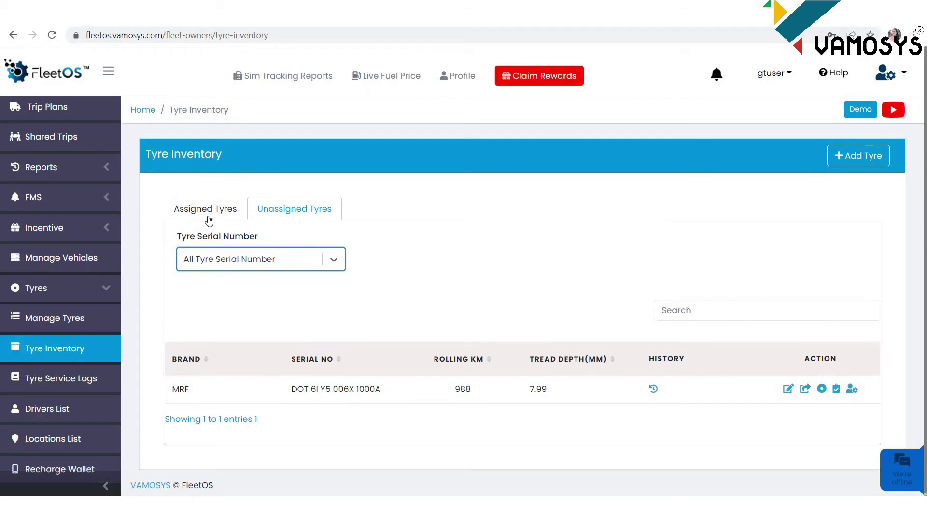
click(208, 219)
scroll(208, 220, down, 3)
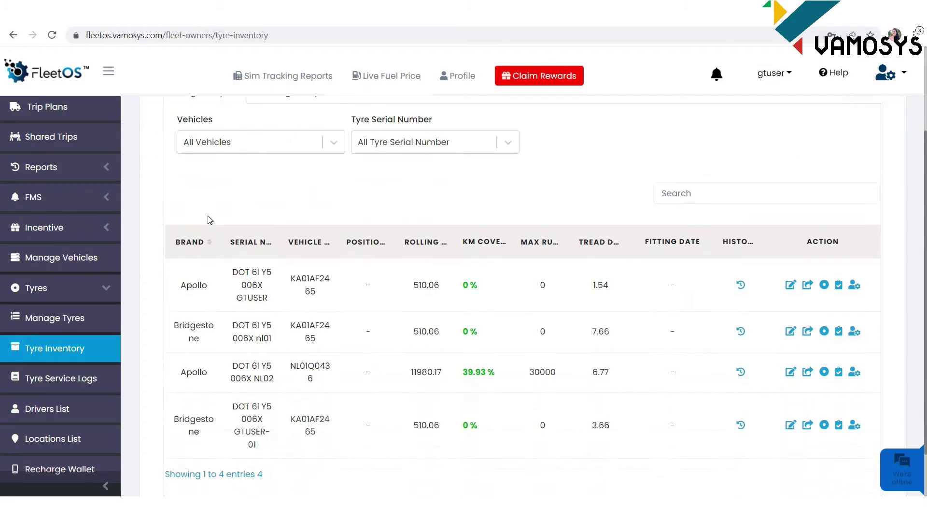
scroll(210, 219, up, 1)
scroll(210, 220, up, 1)
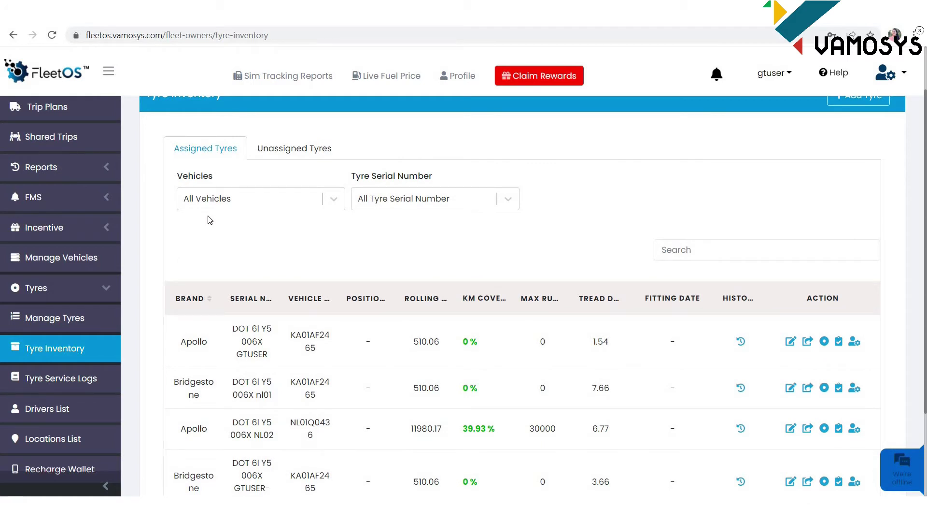
Examine the Vehicles and Tyre Serial Number filter options for the assigned tyres
click(238, 207)
click(239, 211)
click(421, 203)
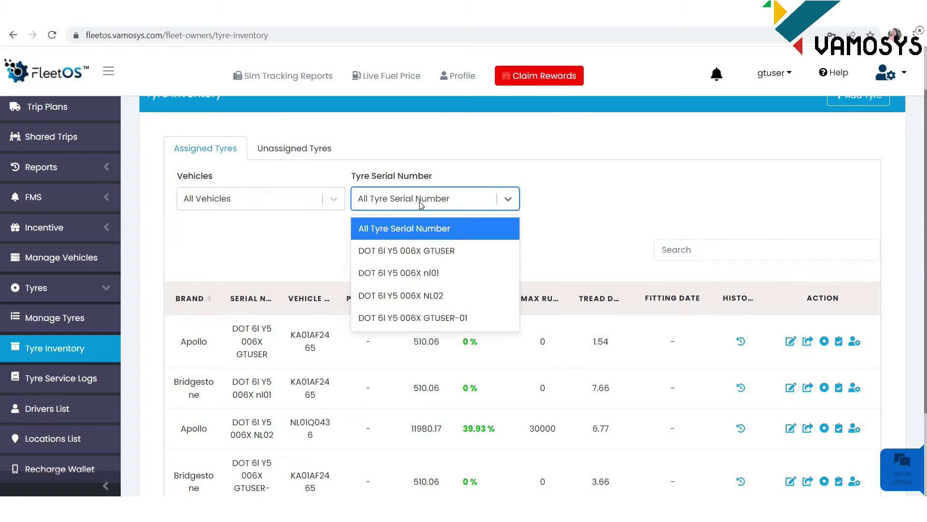
click(404, 251)
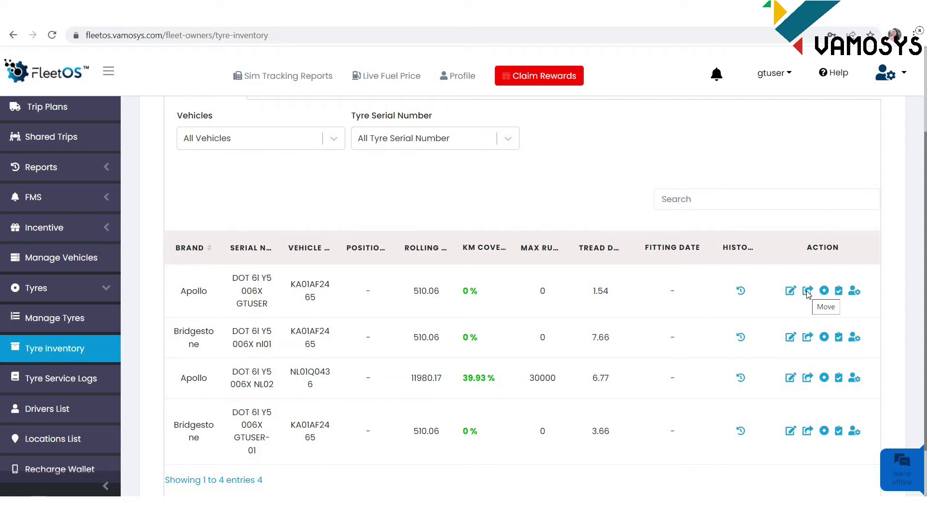
Examine the Move Tyre form of the Apollo GTUSER tyre, including tyre mode options, date and remarks, and close it without moving the tyre
click(806, 291)
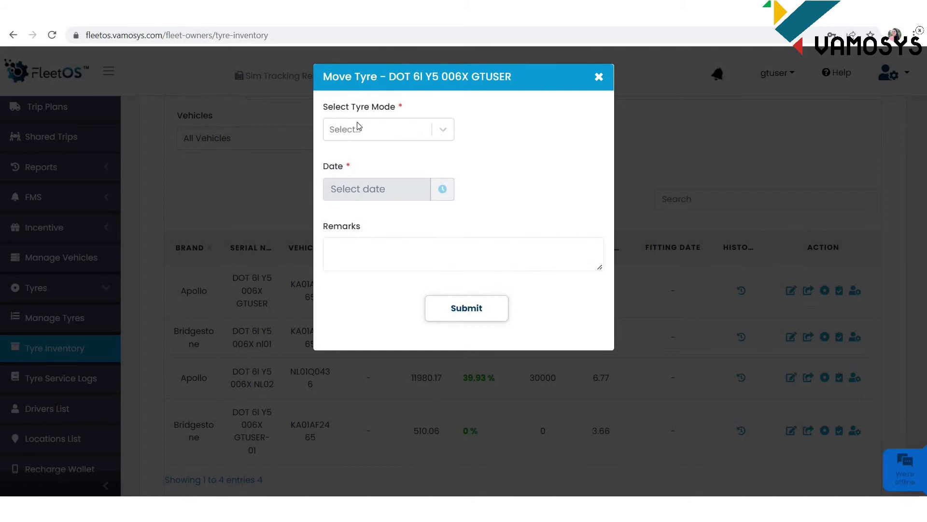
click(360, 136)
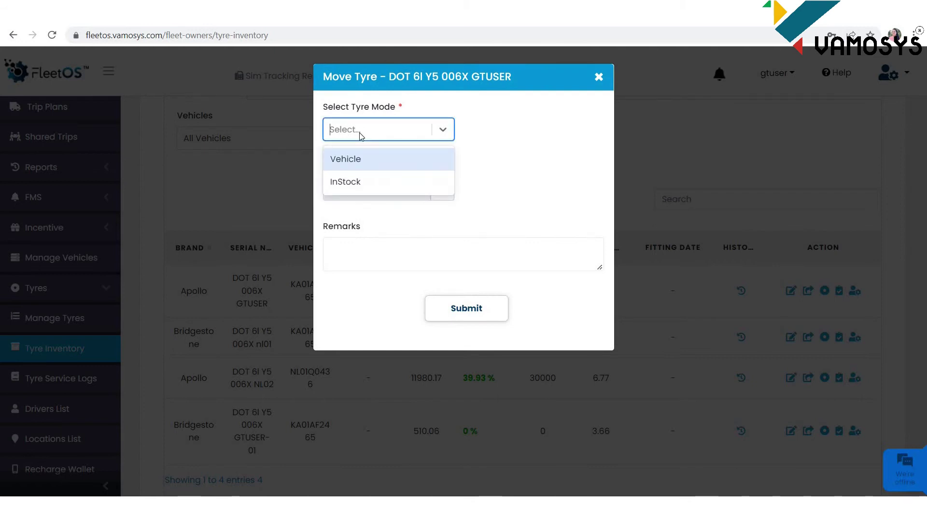
click(366, 193)
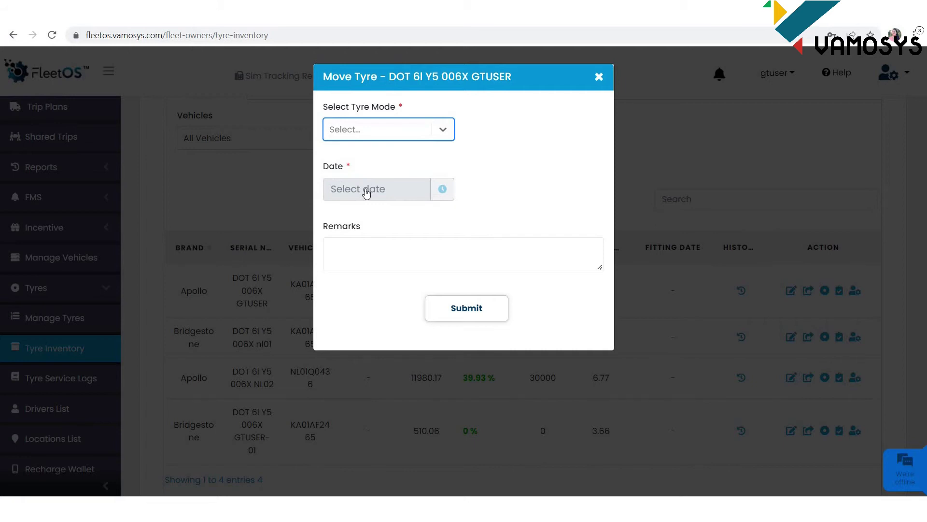
click(366, 192)
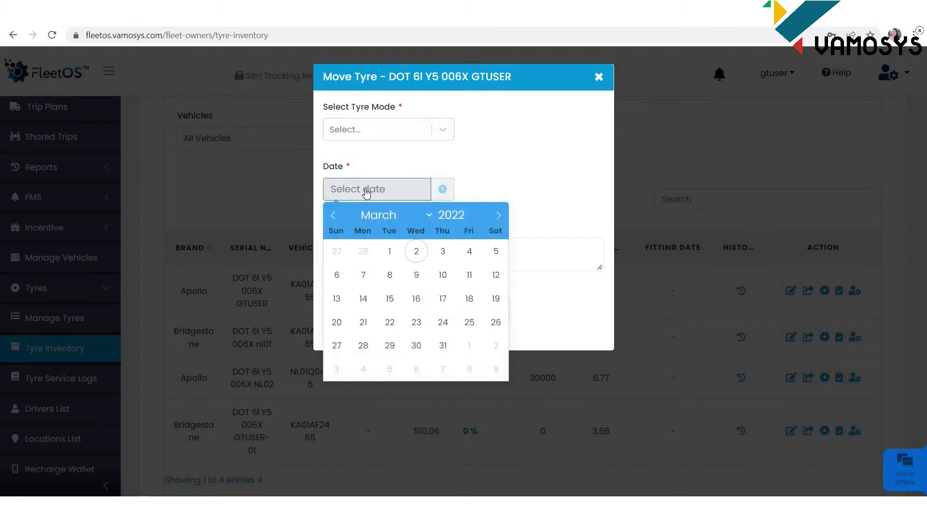
click(488, 184)
click(430, 254)
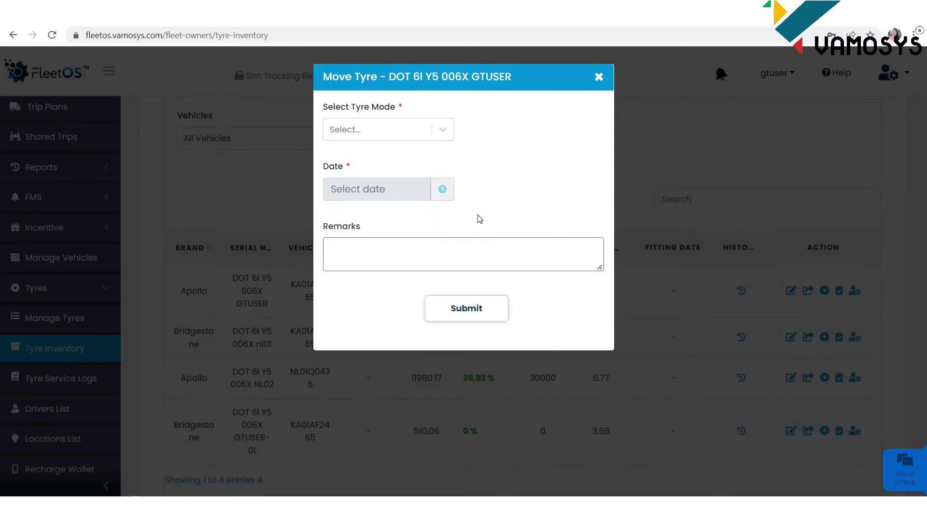
click(470, 315)
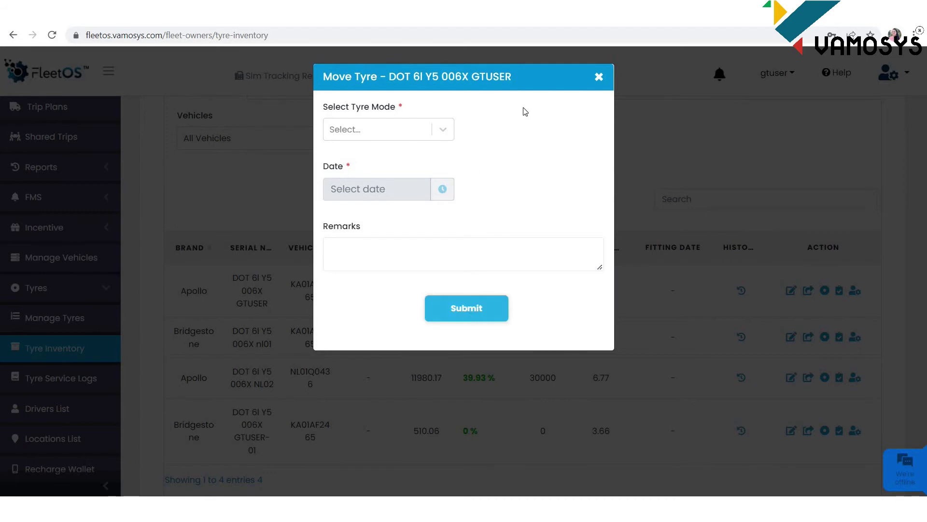
click(601, 77)
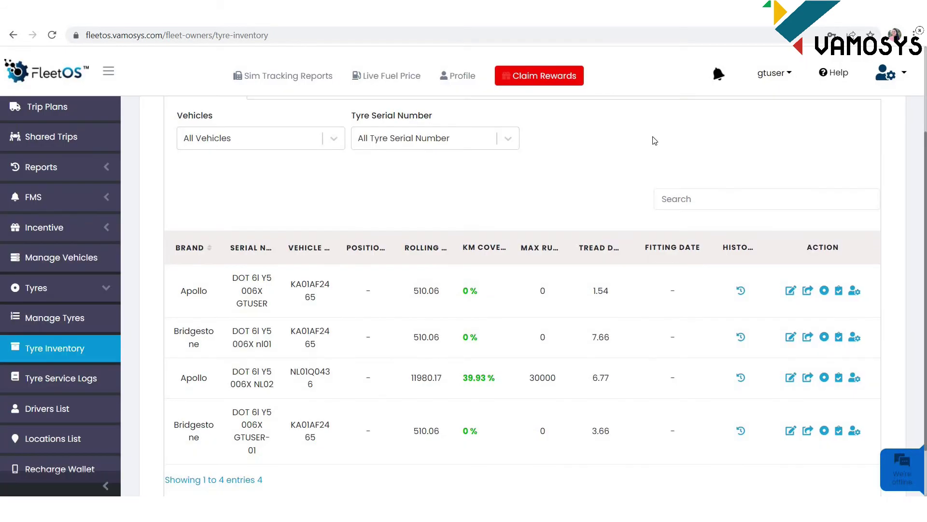
Examine the Retread Tyre form of the Apollo GTUSER tyre, including its date, running limit and remarks fields, and leave it unfilled
click(823, 291)
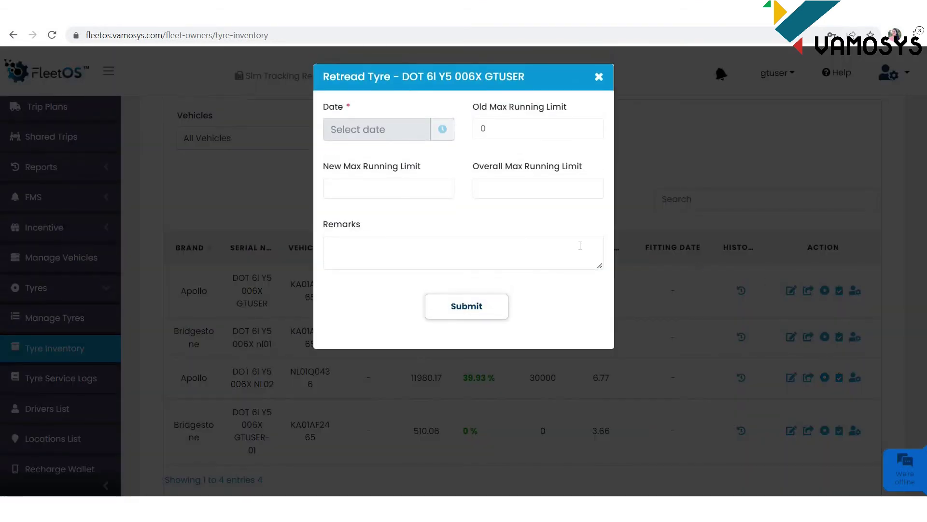
click(397, 136)
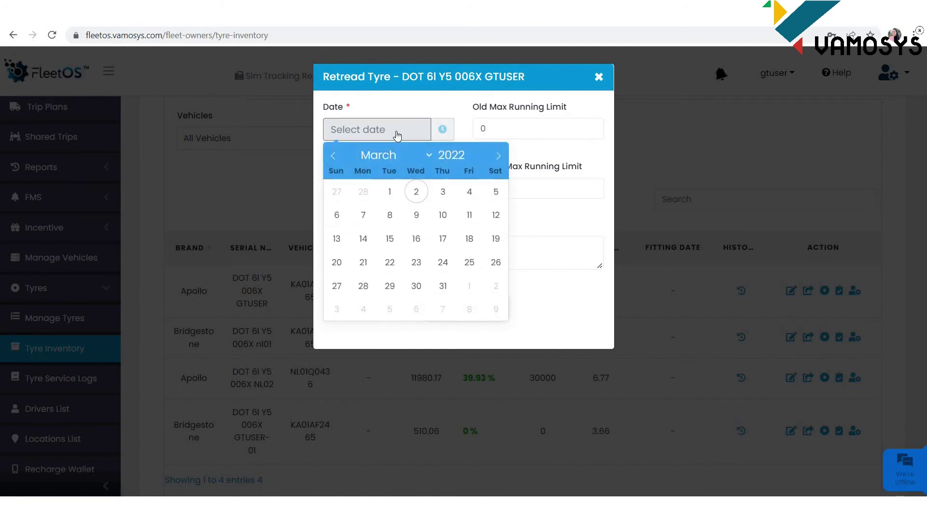
click(515, 130)
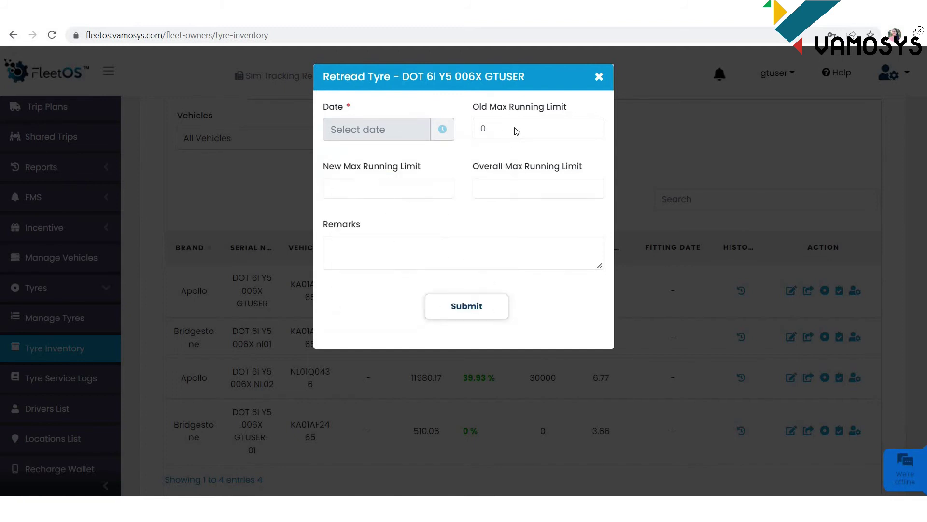
click(368, 192)
click(488, 193)
click(451, 251)
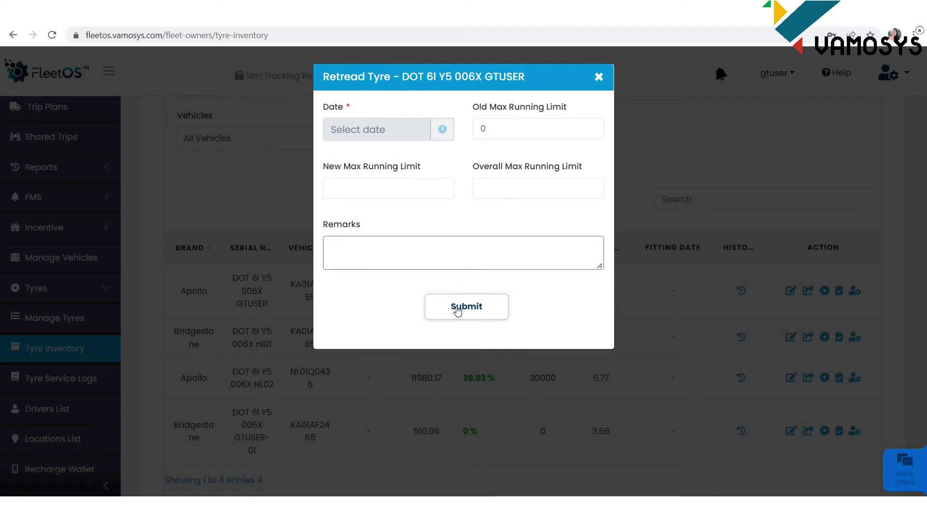
click(457, 316)
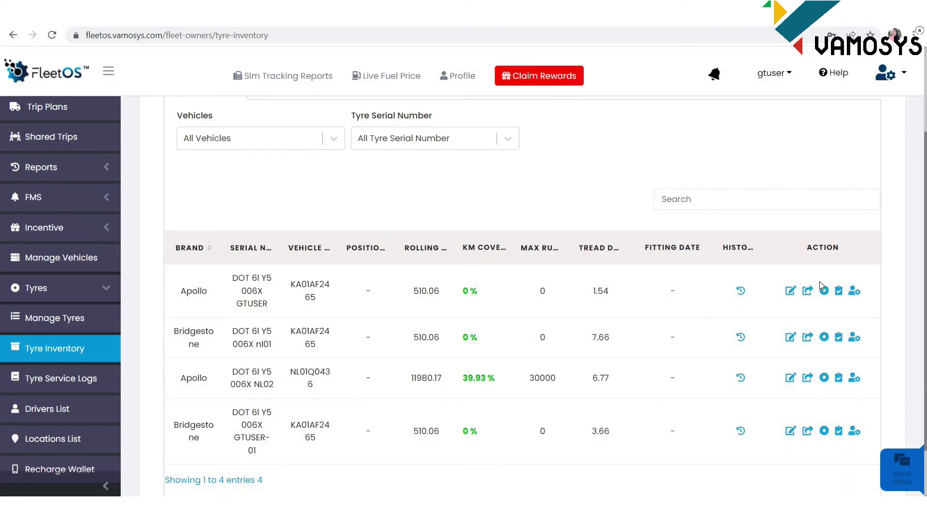
Review the audit history of the Apollo GTUSER tyre and close it
click(839, 291)
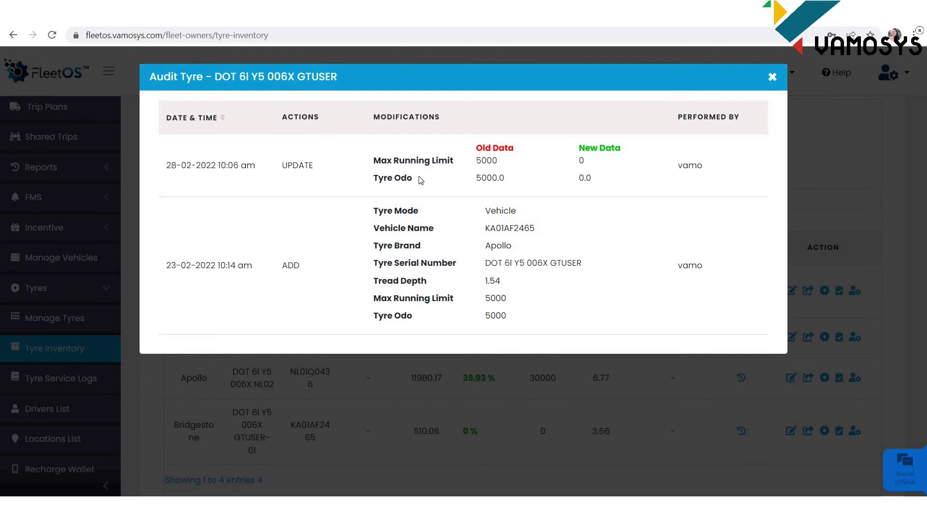
click(859, 342)
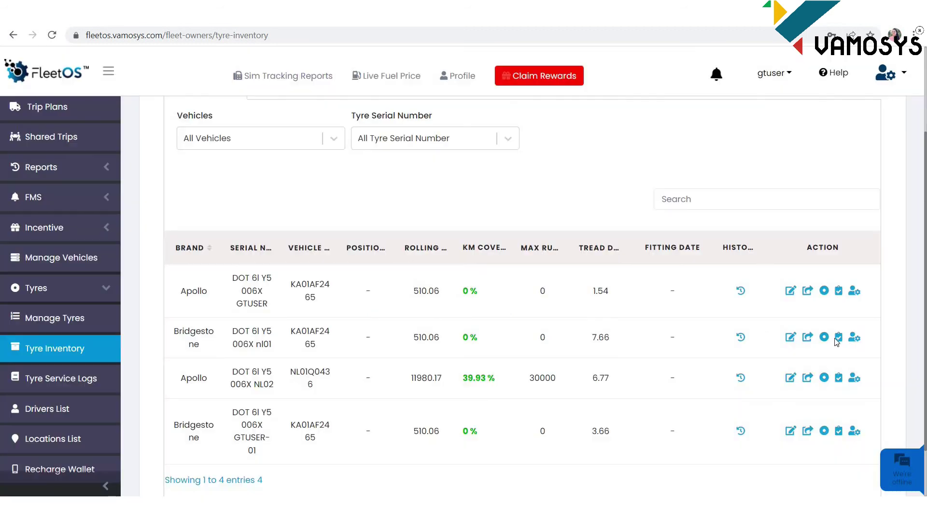
Examine the Add Tyre Service Log form of the Bridgestone nl01 tyre, including its service type options and service amount field
click(856, 339)
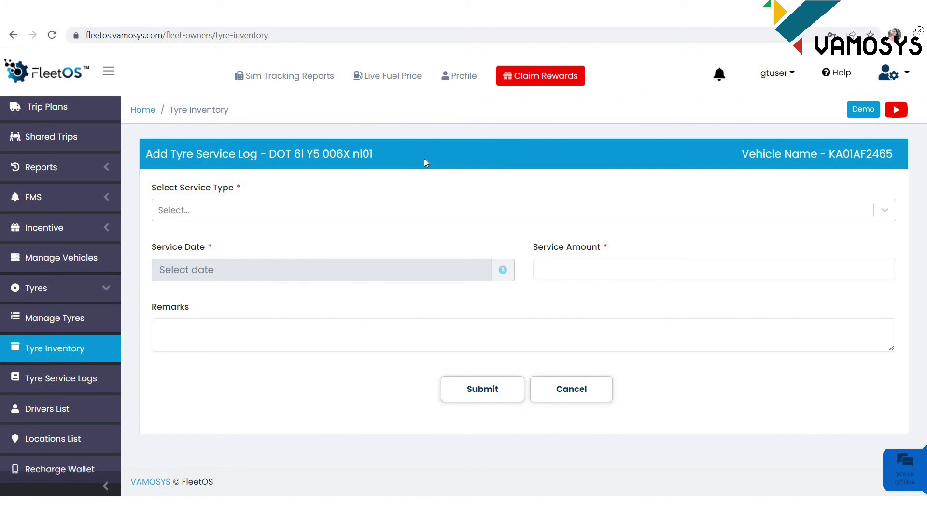
click(238, 210)
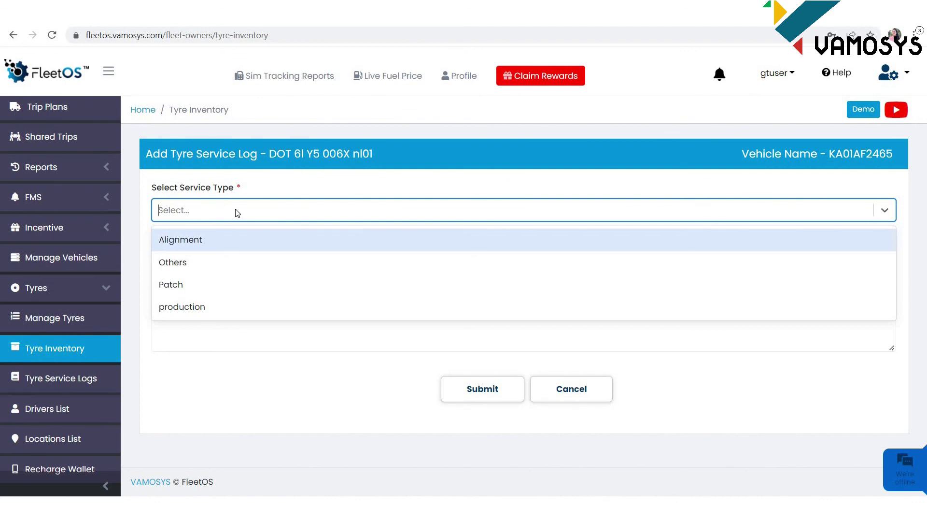
click(326, 182)
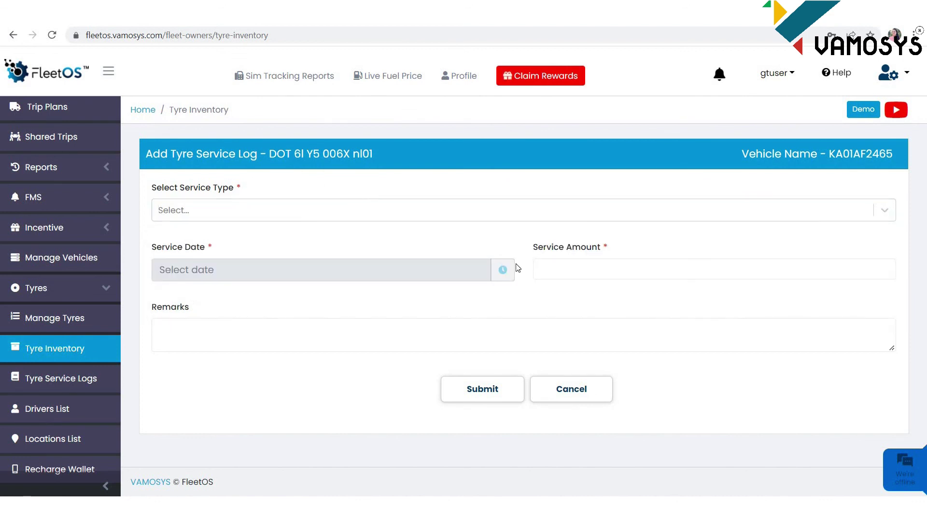
click(567, 269)
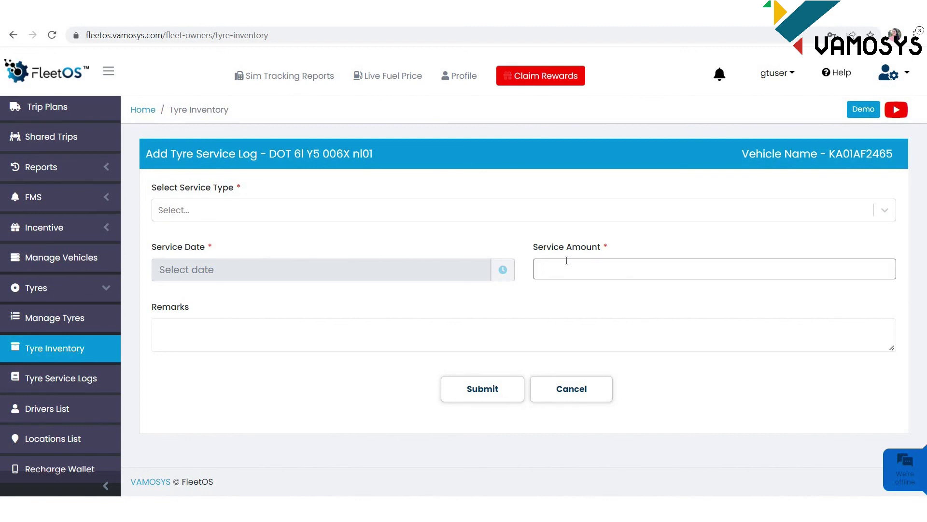
click(631, 244)
Open the Tyre Service Logs page and examine its tyre serial number and vehicle filter options
click(61, 377)
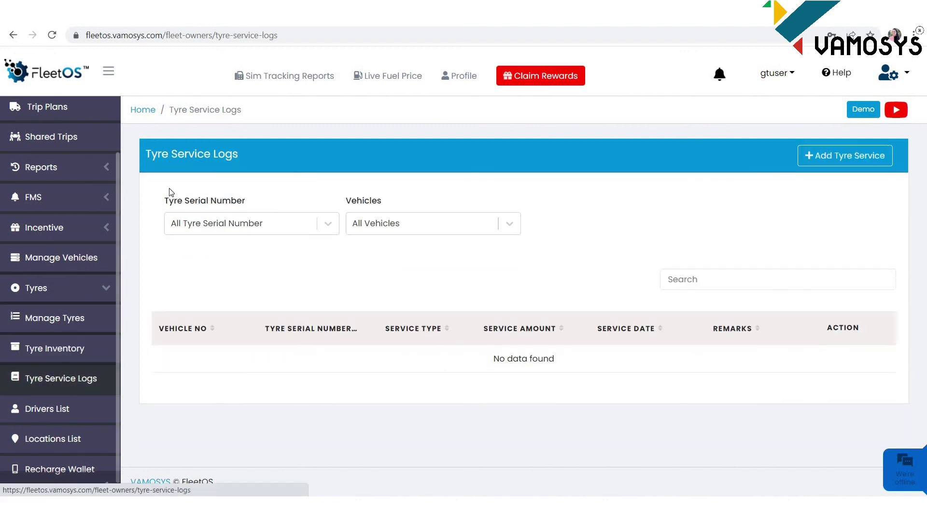
click(272, 223)
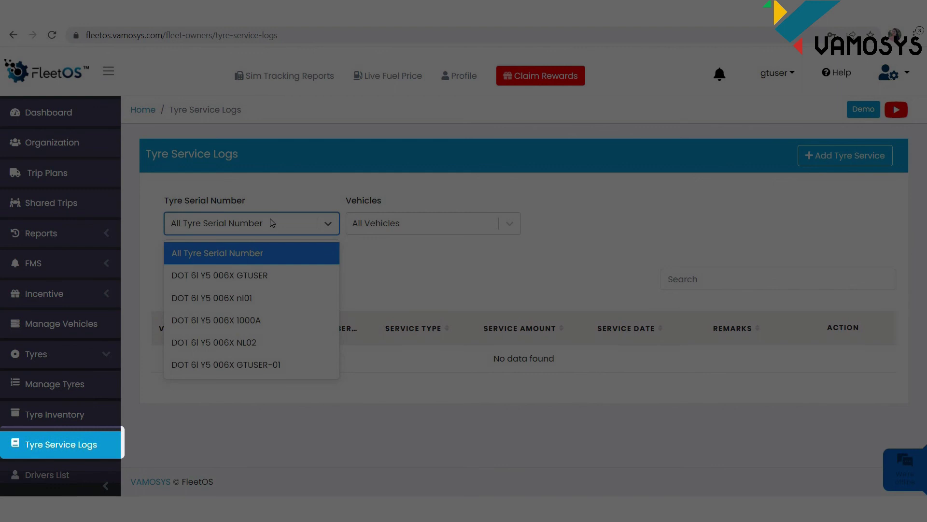
click(428, 232)
click(428, 235)
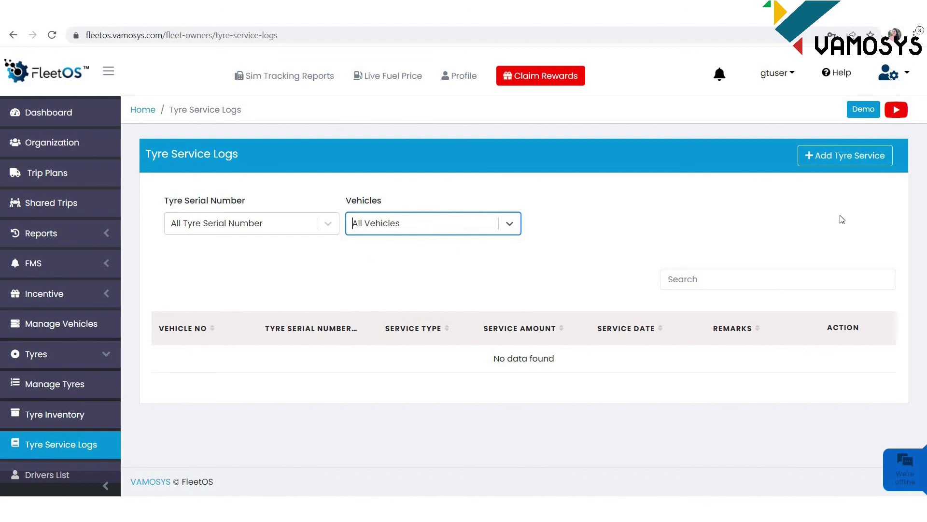
Open a new tyre service log form and examine its serial number, service type, date, amount and remarks fields without filling them
click(837, 154)
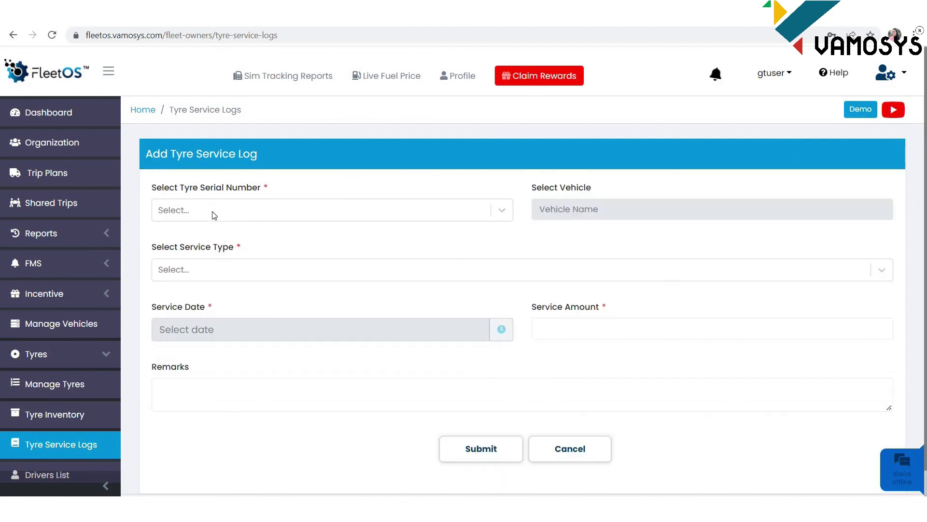
scroll(232, 203, down, 1)
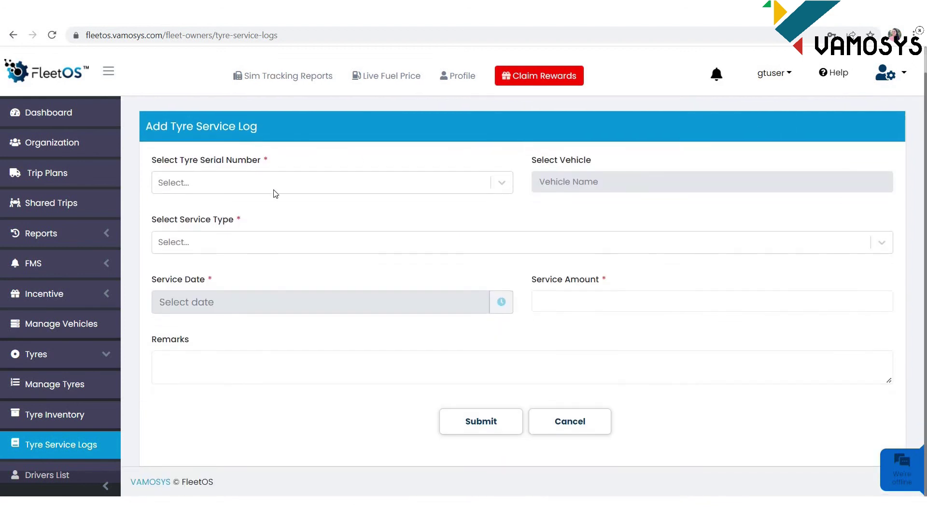
click(373, 190)
key(Escape)
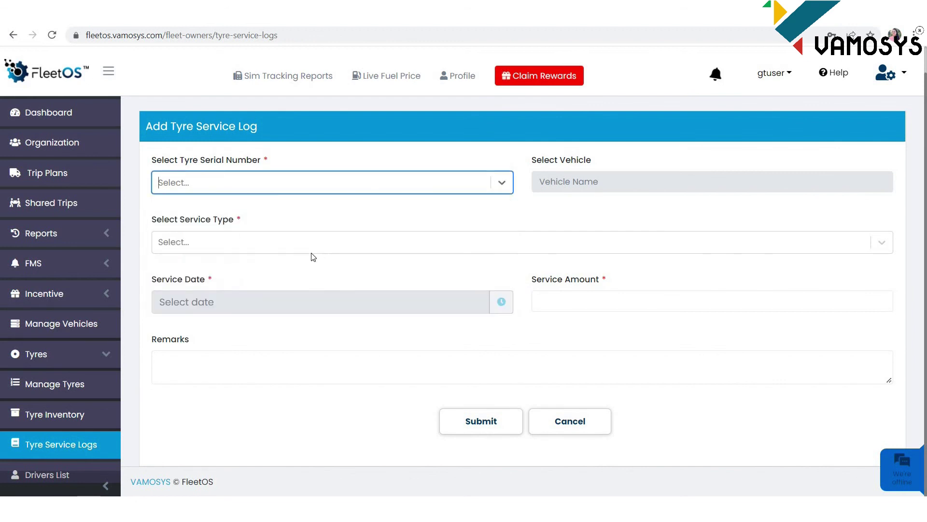
click(312, 253)
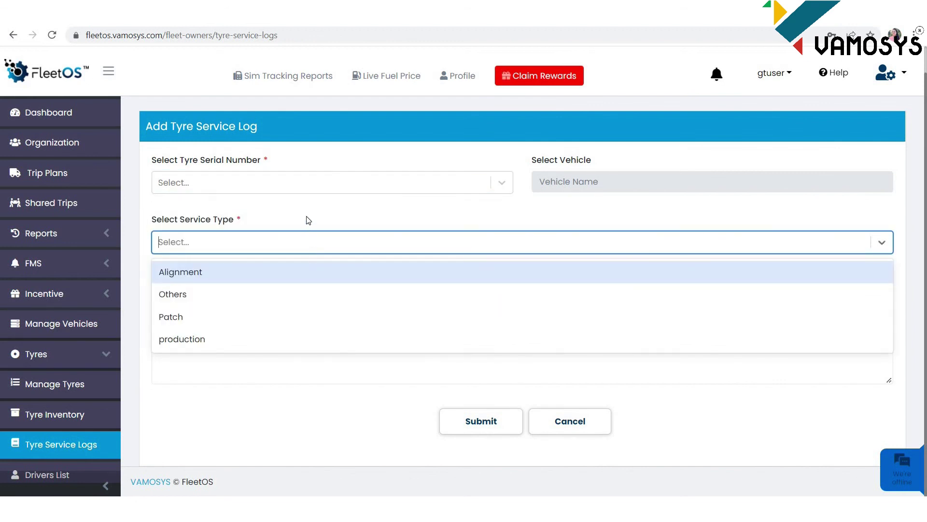
key(Escape)
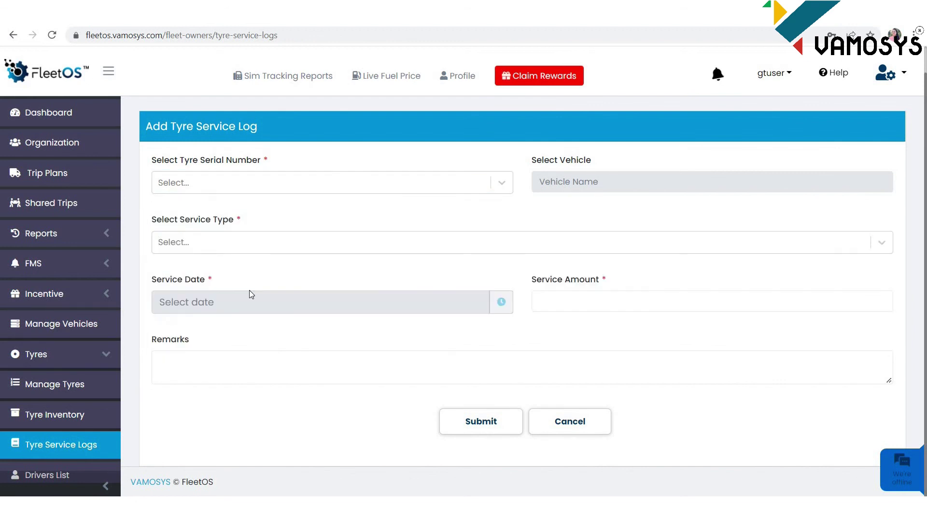
click(225, 304)
key(Escape)
click(617, 300)
click(468, 424)
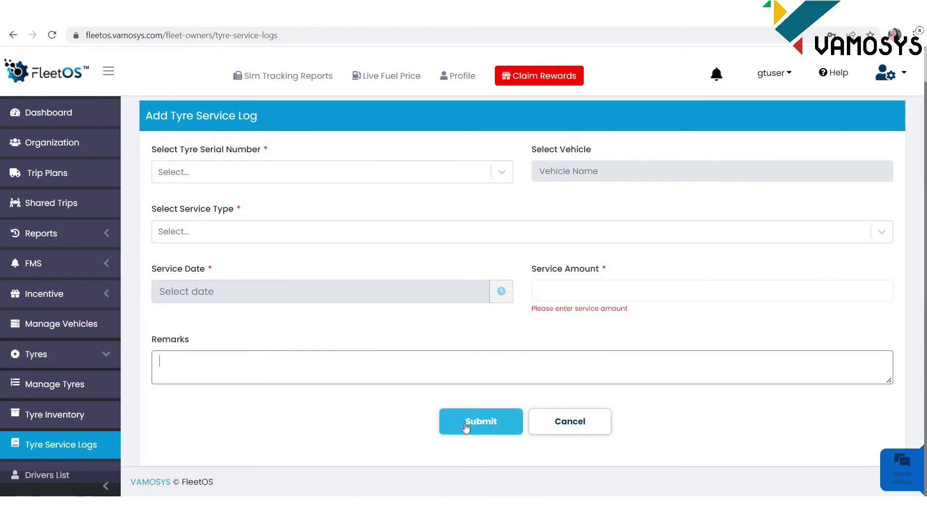